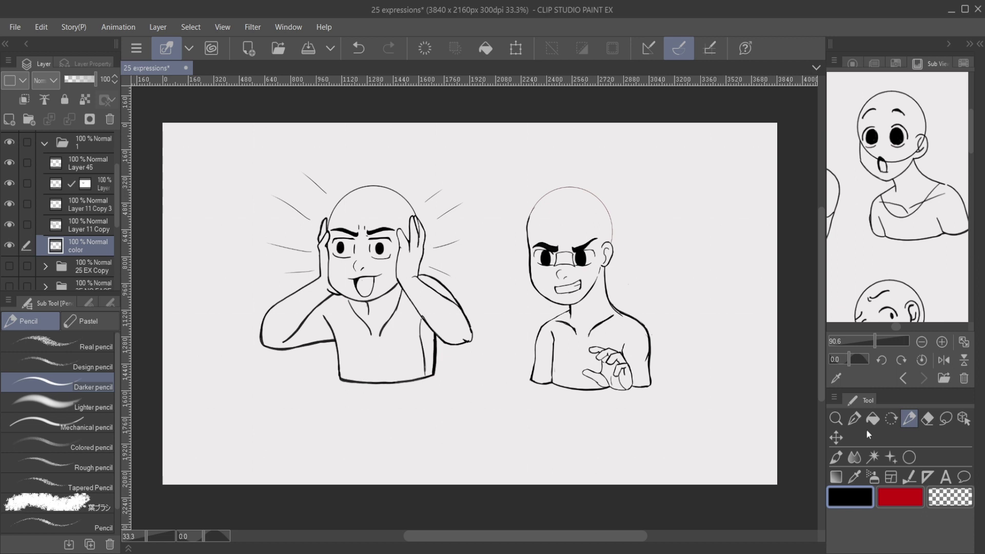
- Switch to the Fill tool to colour the skin of both poses
left_click(872, 418)
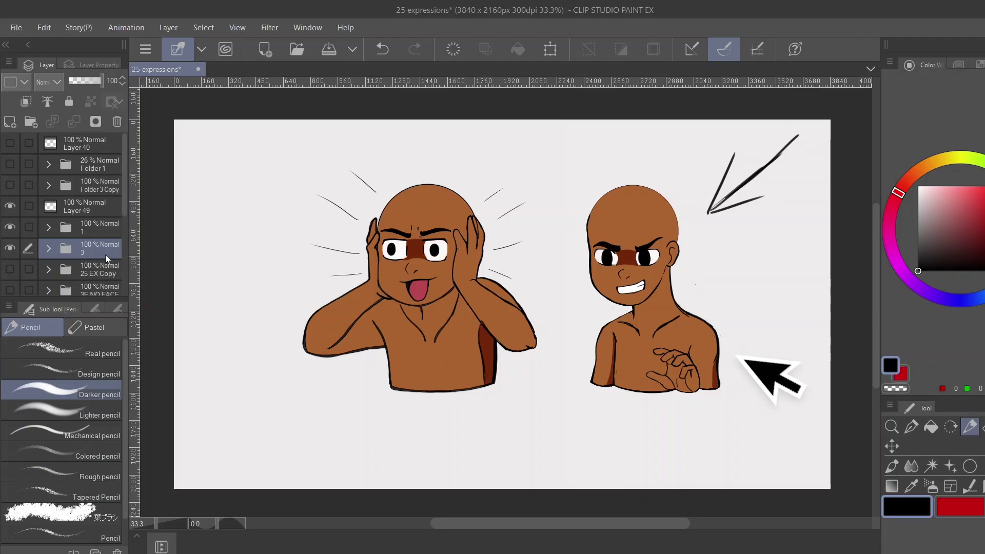
- Duplicate the grinning-pose folder 3 and shift the copy to the left
right_click(98, 248)
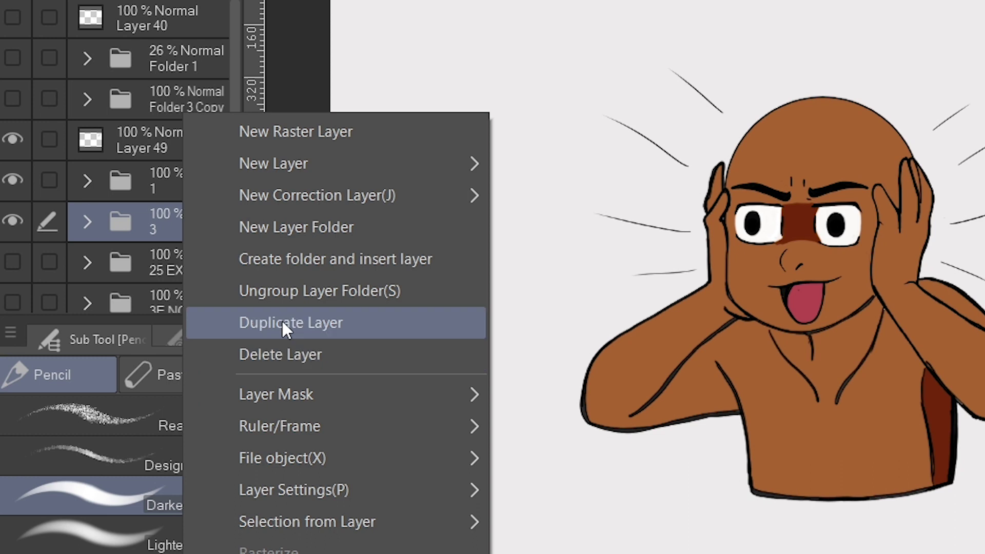
left_click(282, 321)
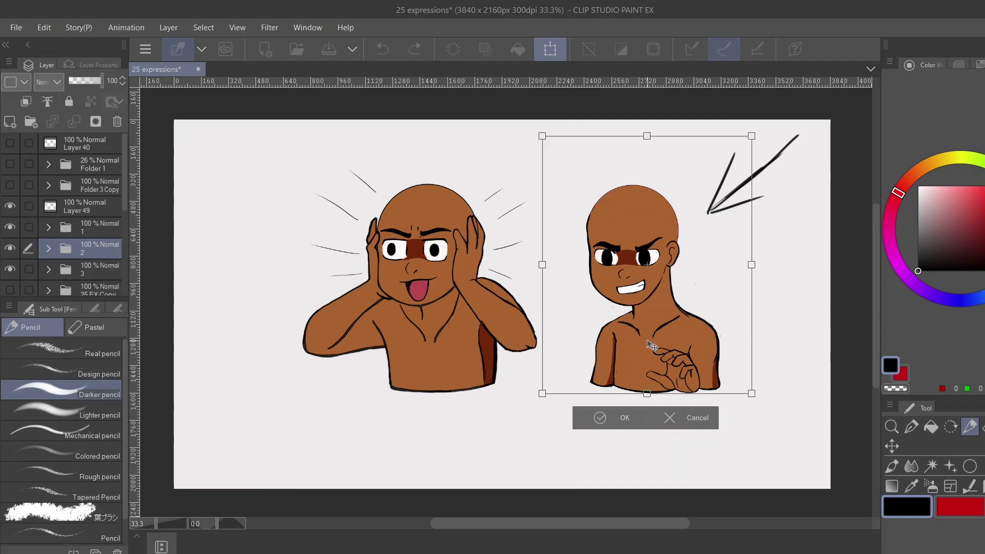
left_click_drag(641, 341, 532, 349)
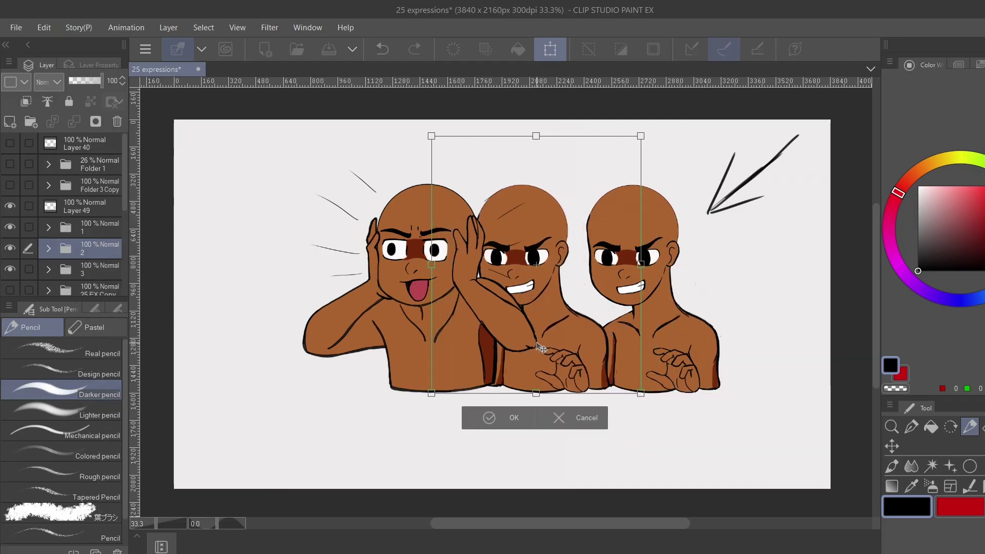
left_click(483, 415)
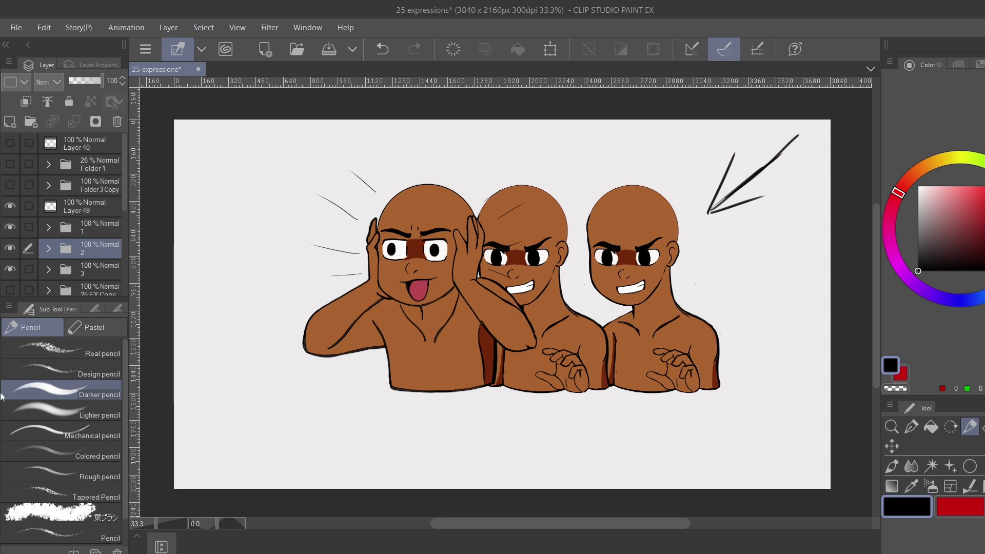
- Transform folder 3's right-hand pose leftward onto the copy
left_click(77, 271)
left_click(550, 49)
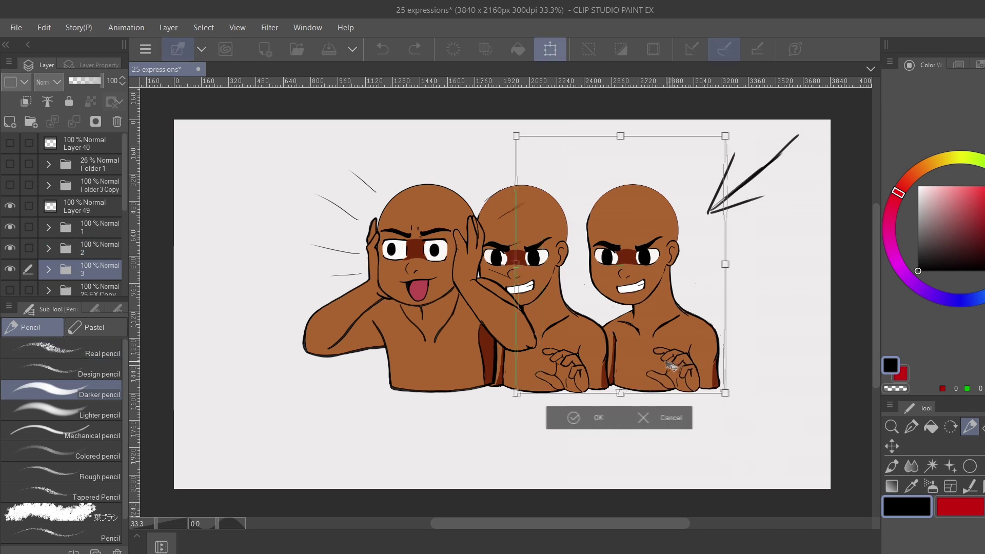
left_click_drag(669, 366, 591, 363)
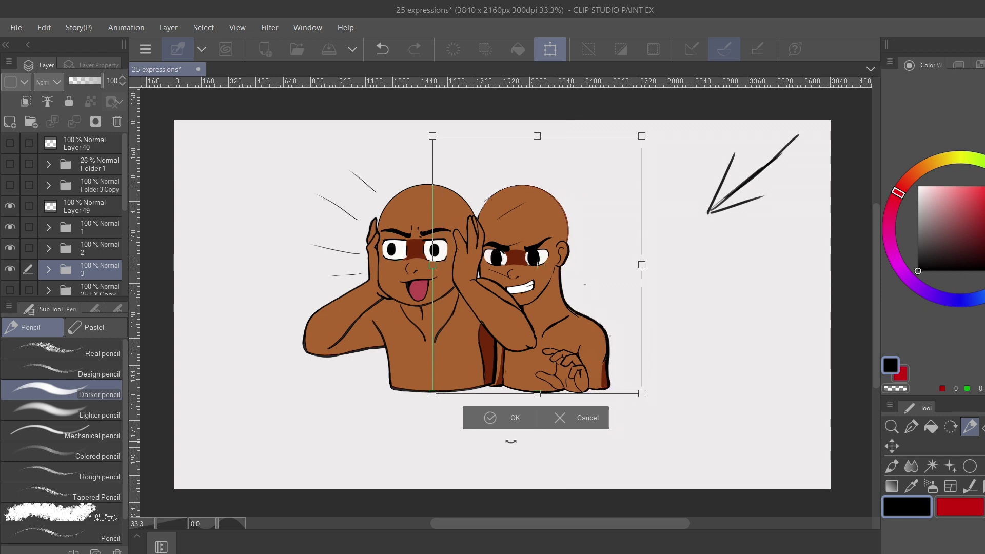
left_click(508, 423)
- Hide arrow sketch Layer 49 and move folder 1's hands-on-face pose right over the others
left_click(97, 229)
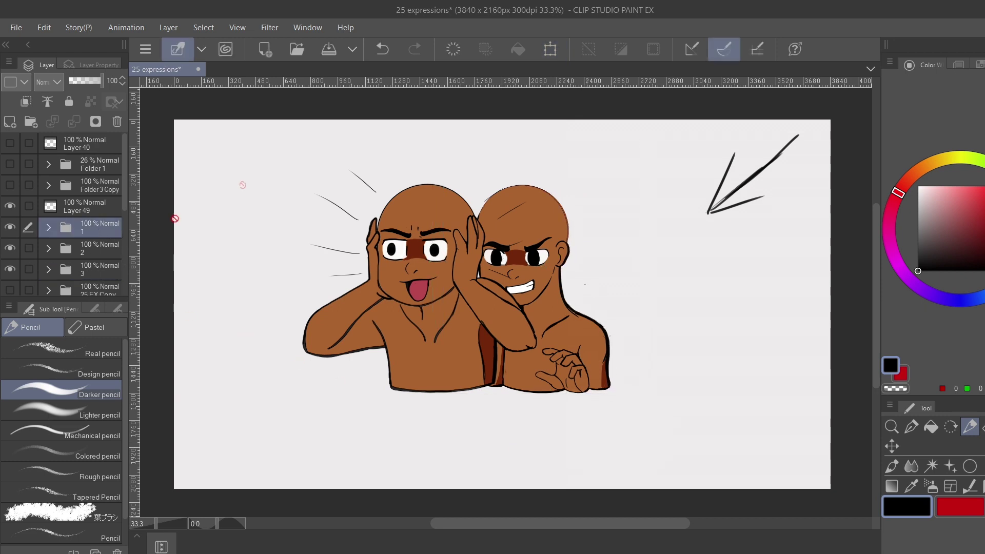
left_click(9, 206)
left_click(550, 49)
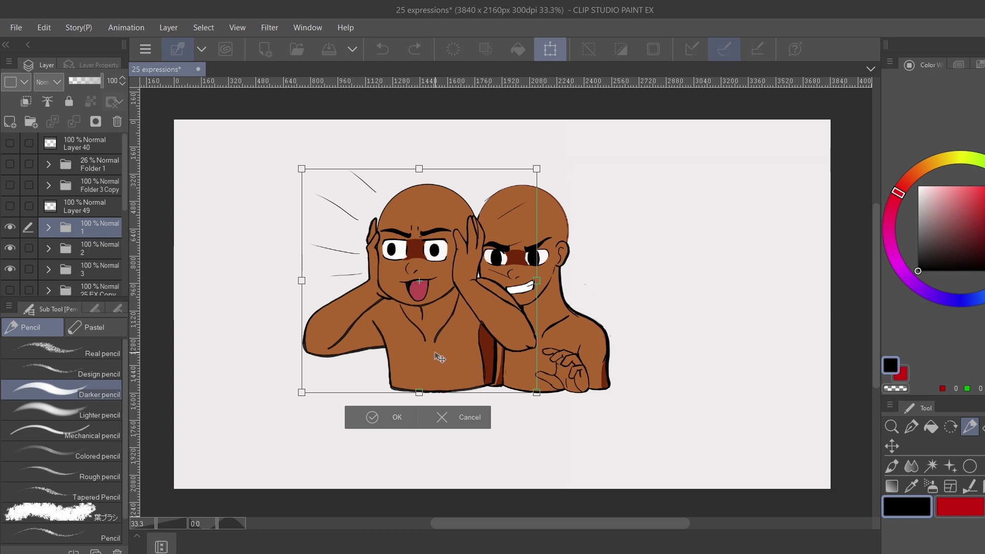
left_click_drag(469, 364, 534, 378)
left_click(457, 420)
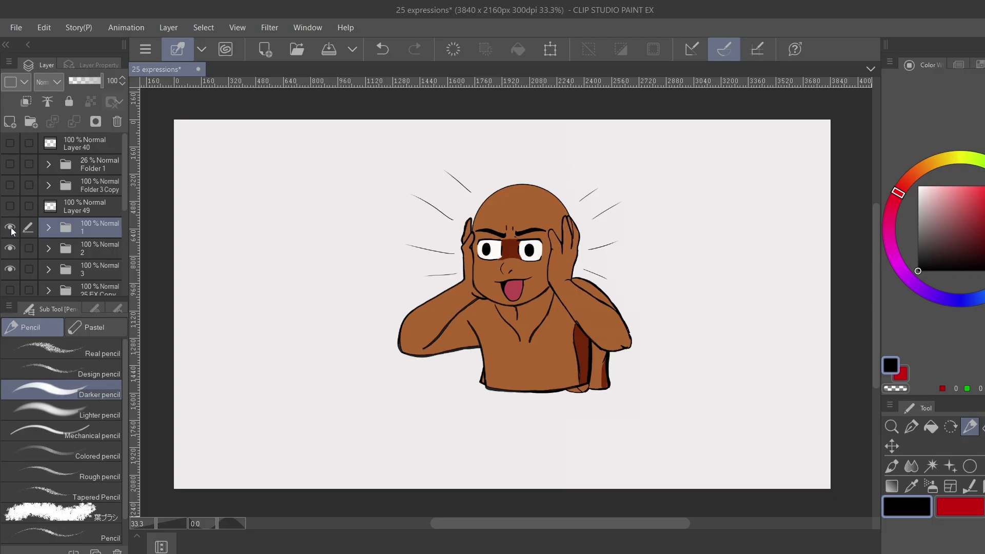
- Hide folders 1 and 3, then merge folder 2's grinning pose into a single layer
left_click(11, 270)
left_click(9, 229)
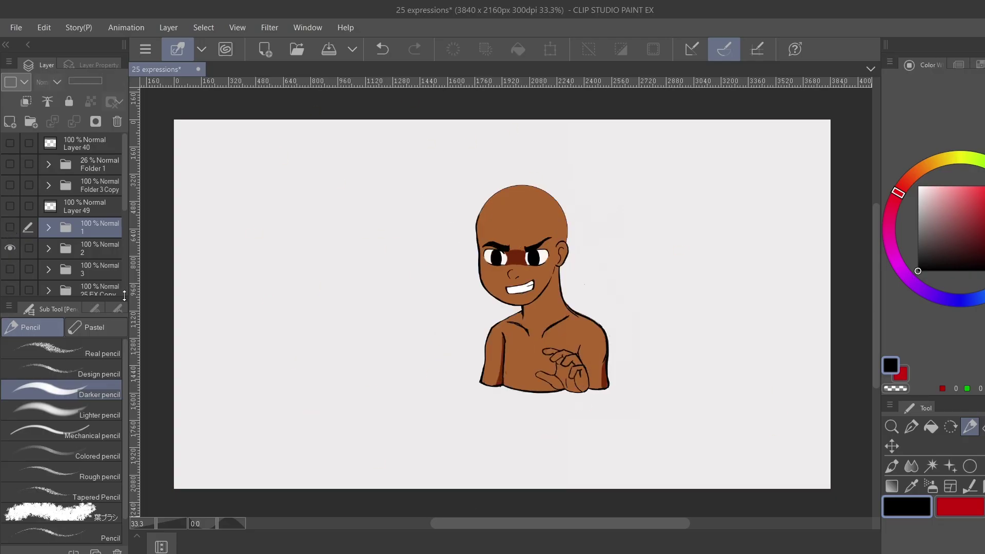
left_click(86, 251)
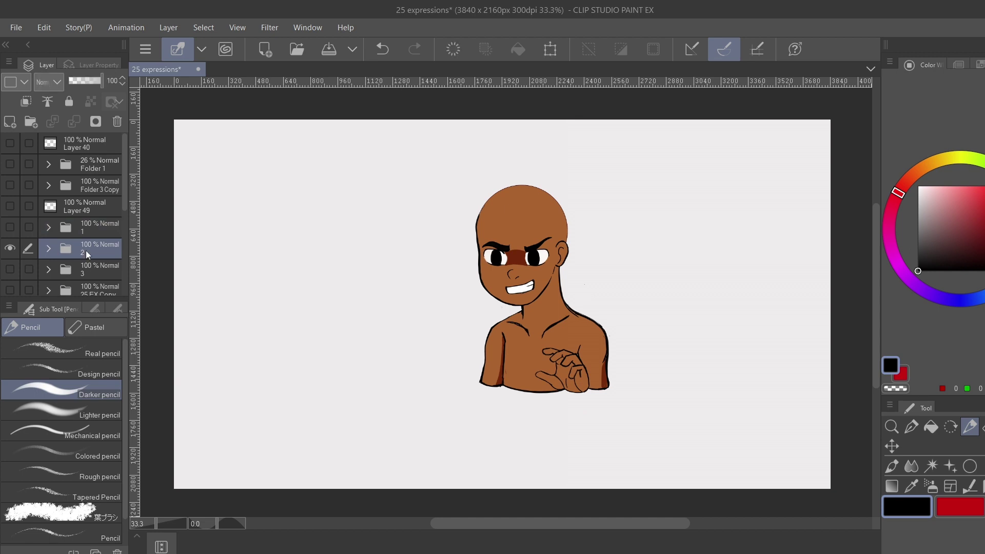
right_click(85, 251)
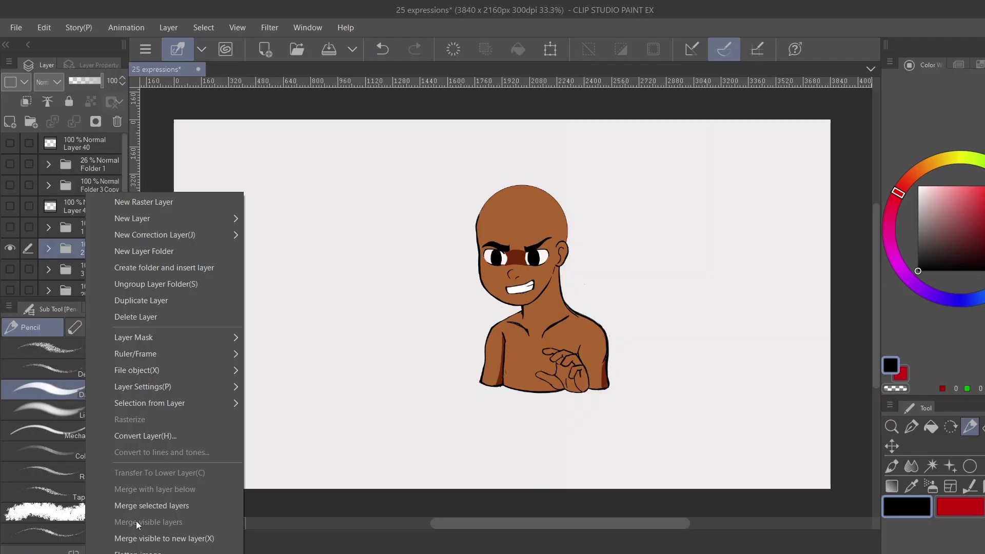
left_click(138, 506)
left_click(85, 232)
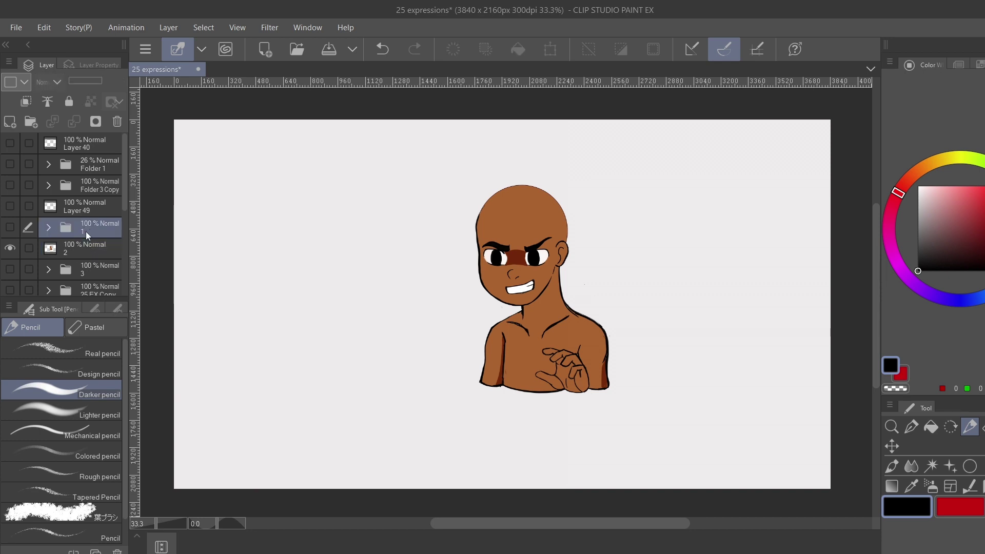
left_click(127, 27)
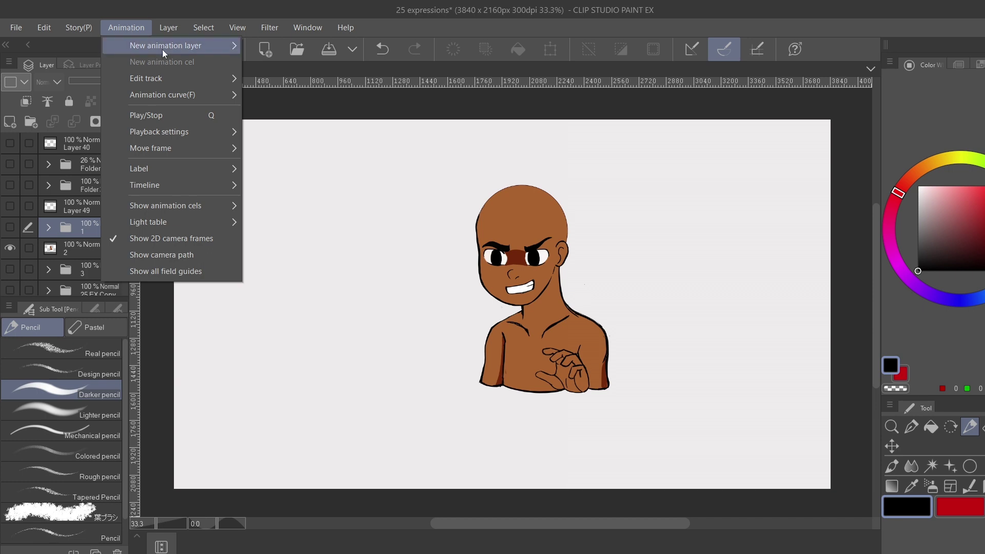
- Name the new animation folder 'animation', move pose folders 1–3 into it, and collapse it
mouse_move(192, 47)
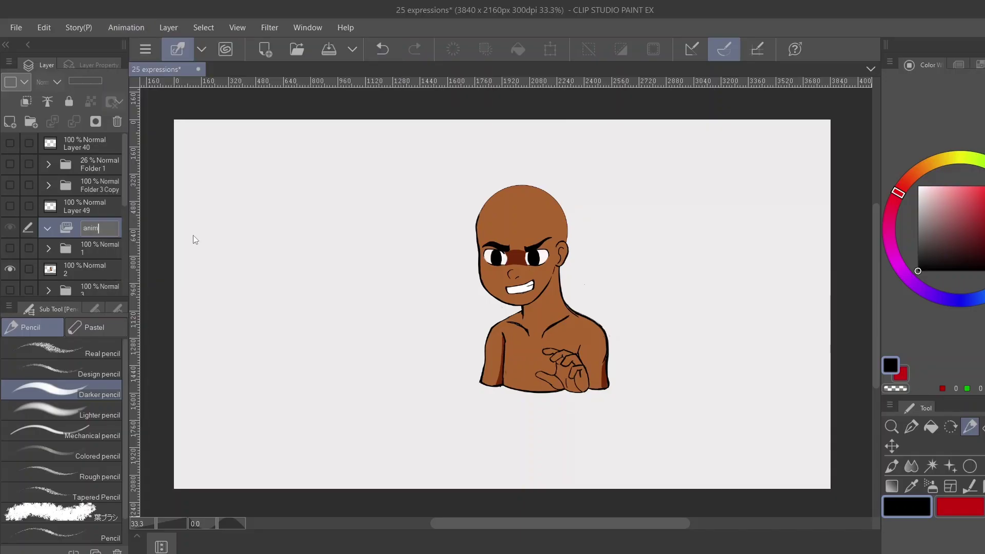
key("Return")
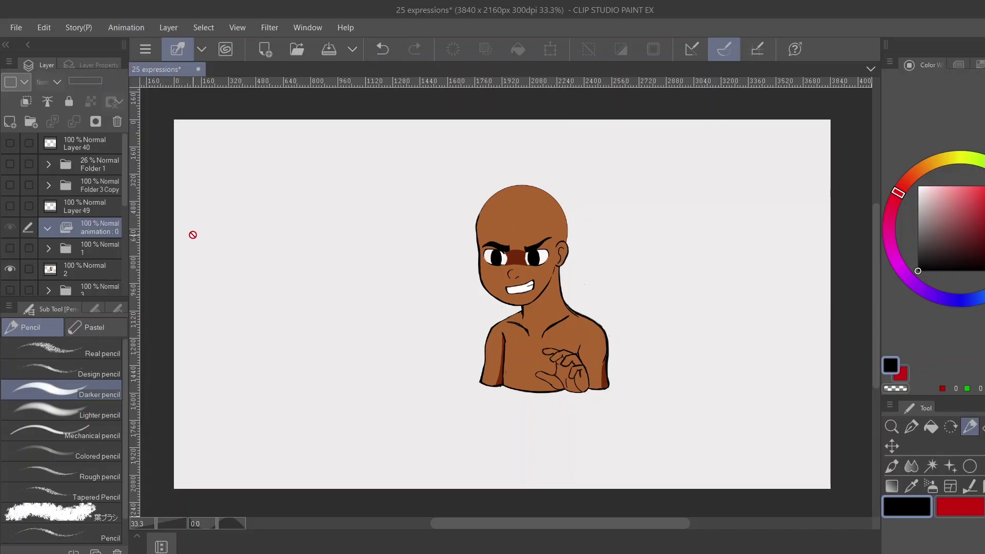
left_click(9, 247)
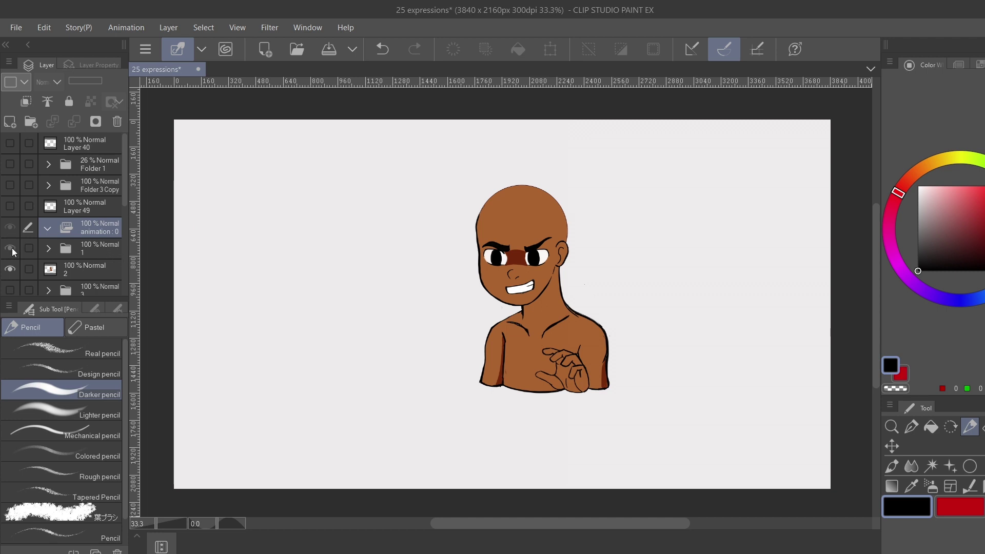
scroll(11, 257, "down", 1)
left_click(10, 274)
left_click(86, 277)
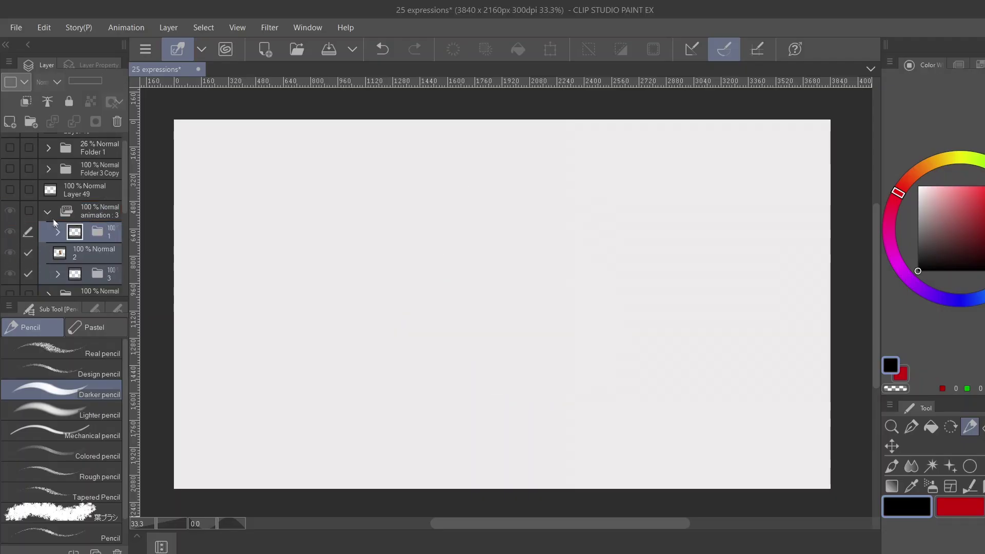
left_click(49, 212)
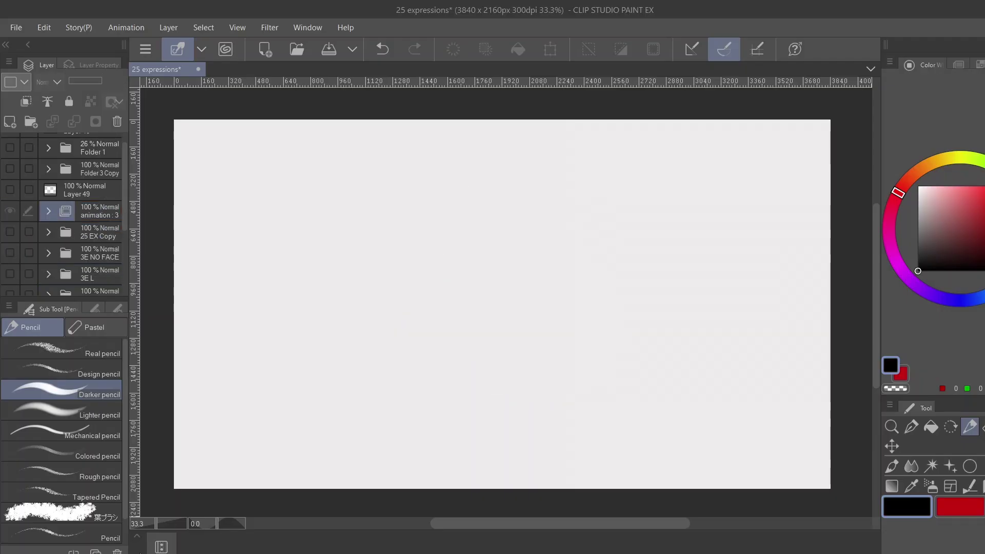
- Create a new 12 fps timeline named 'smear'
left_click(126, 27)
mouse_move(172, 188)
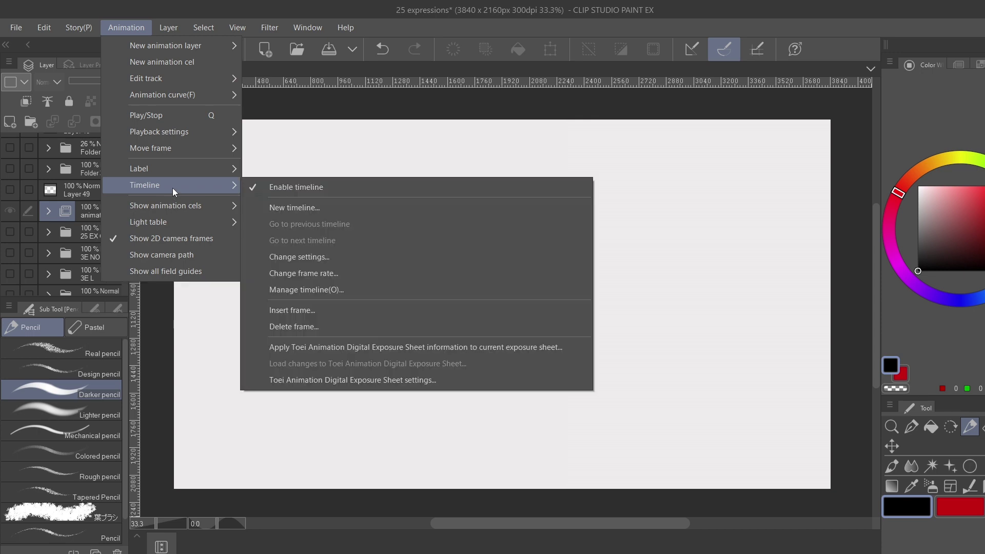
left_click(325, 210)
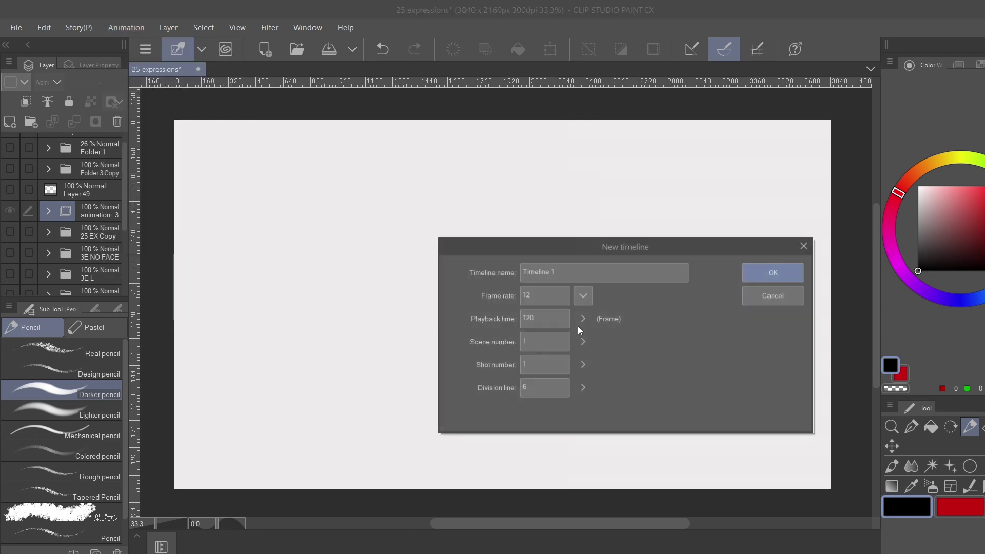
left_click(559, 273)
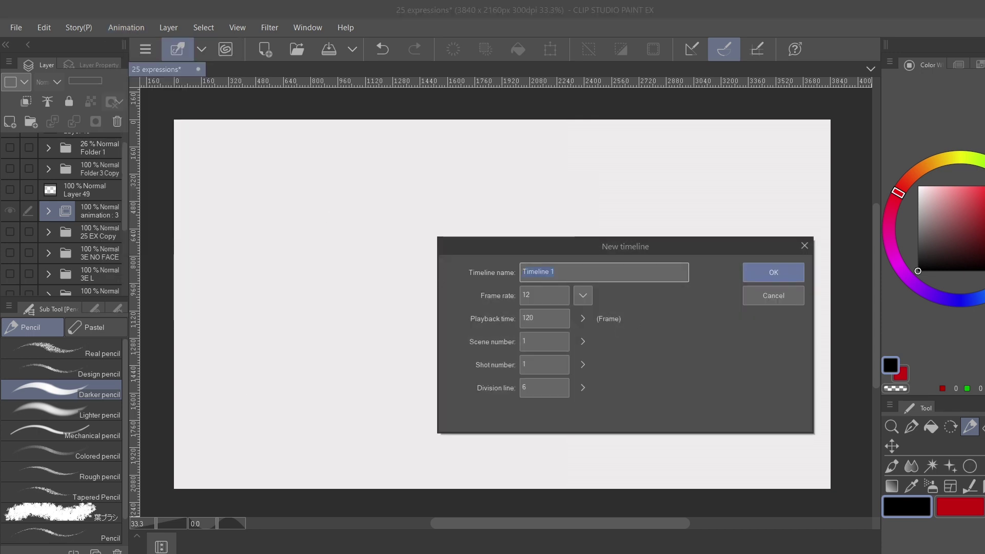
type("sme")
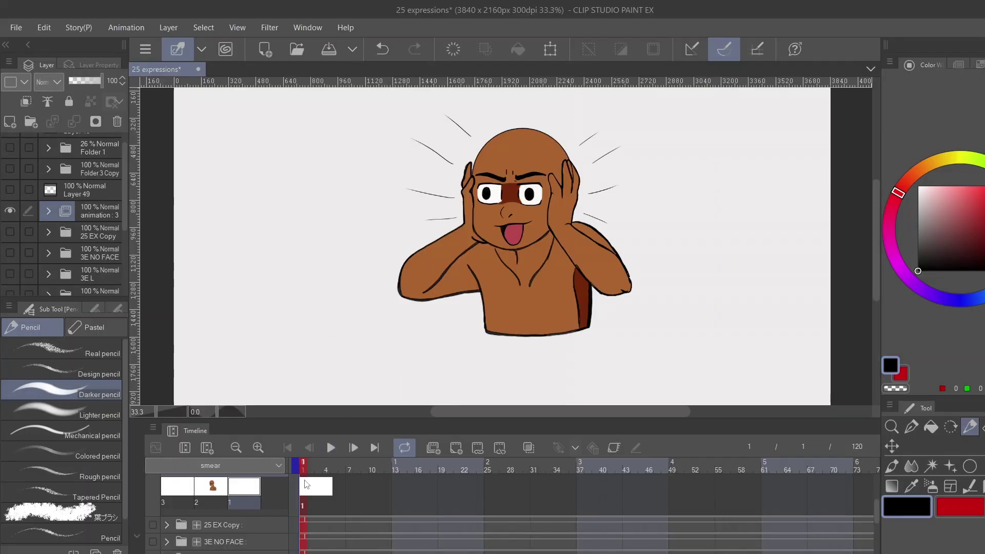
- Enlarge and zoom the Timeline, then assign cel 2 to frame 3
left_click_drag(272, 421, 281, 378)
left_click(258, 396)
left_click(258, 395)
left_click(259, 395)
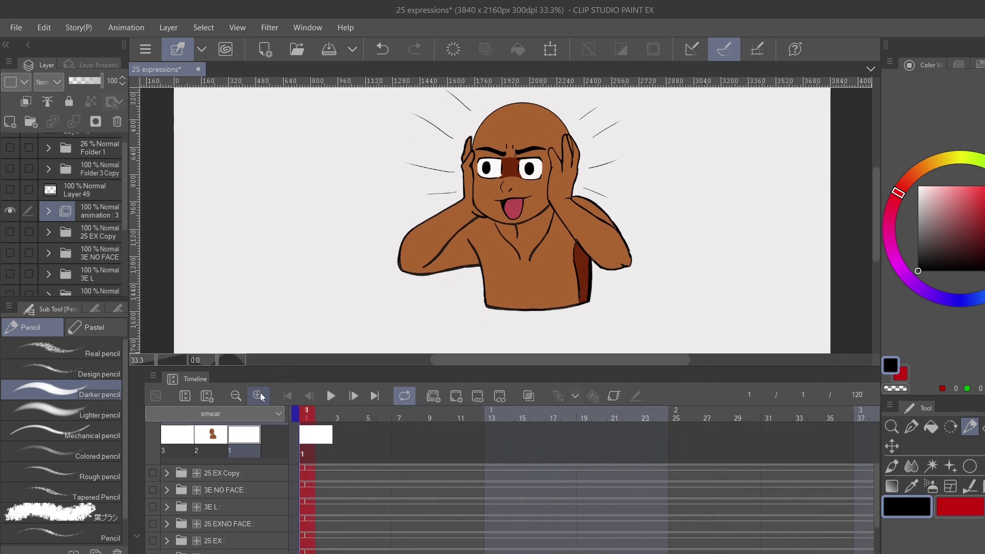
left_click(258, 395)
right_click(356, 441)
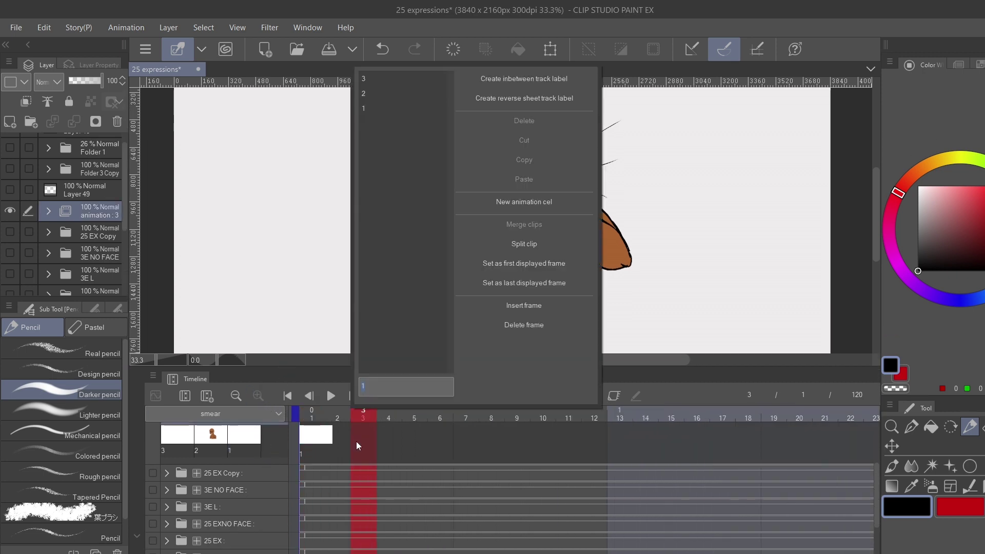
left_click(394, 99)
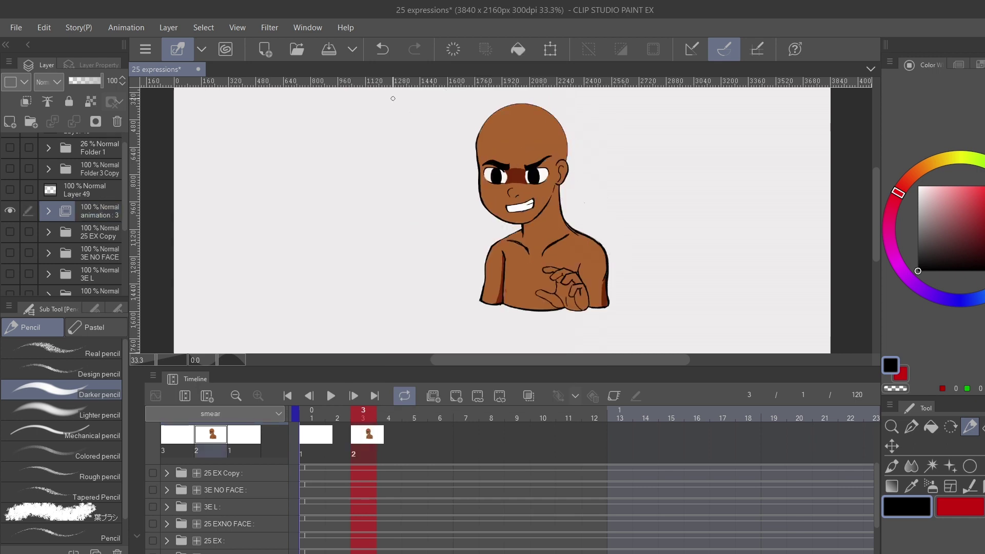
- Assign cel 3 to frame 4, expand the animation folder, and select cel 2
left_click(382, 438)
right_click(382, 438)
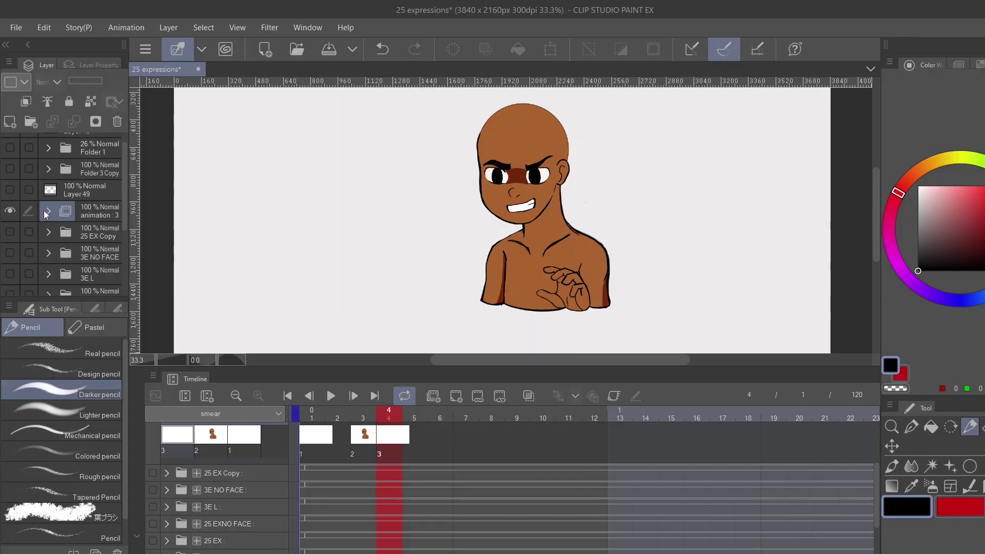
left_click(46, 210)
left_click(85, 255)
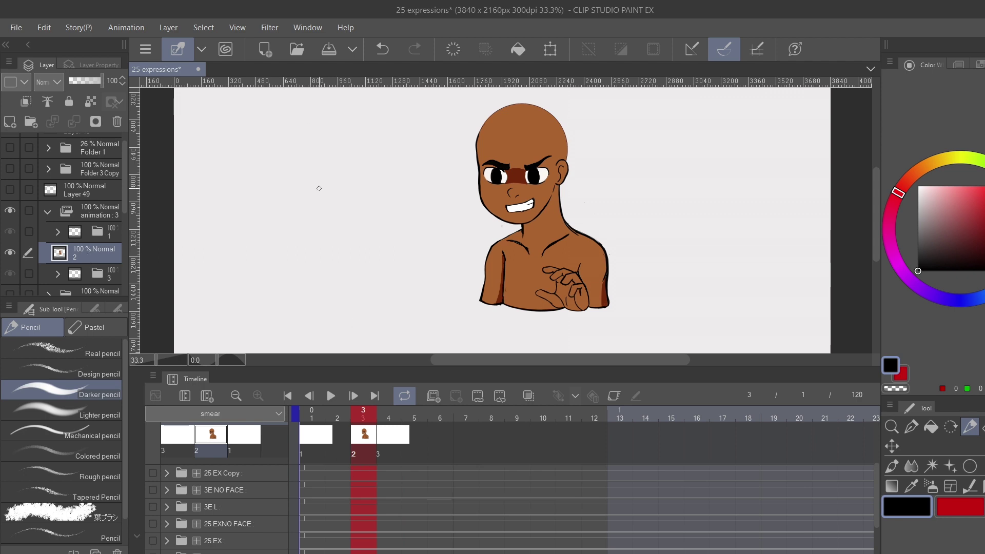
- Apply a Motion blur (strength 45.91, angle 93) to cel 2's grinning pose
left_click(263, 27)
mouse_move(303, 48)
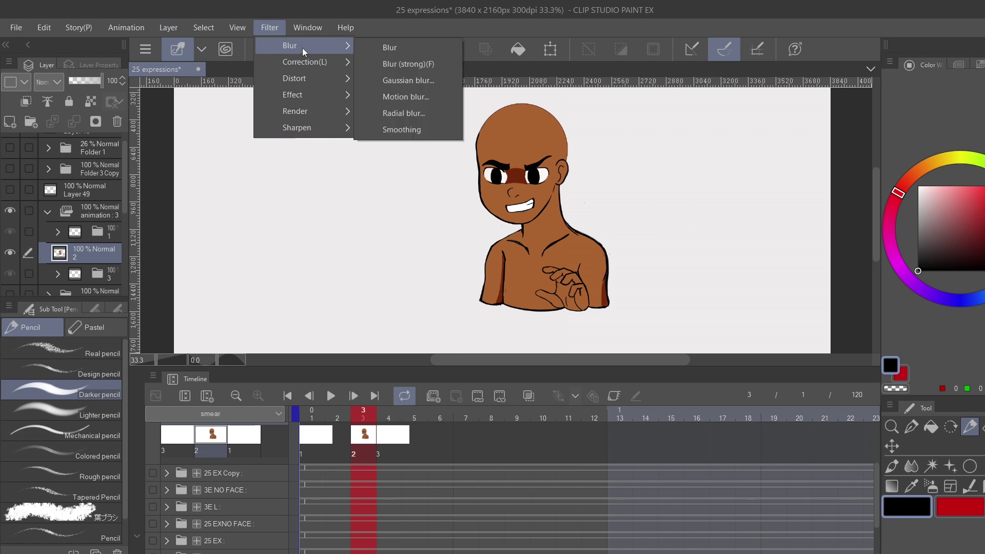
left_click(433, 96)
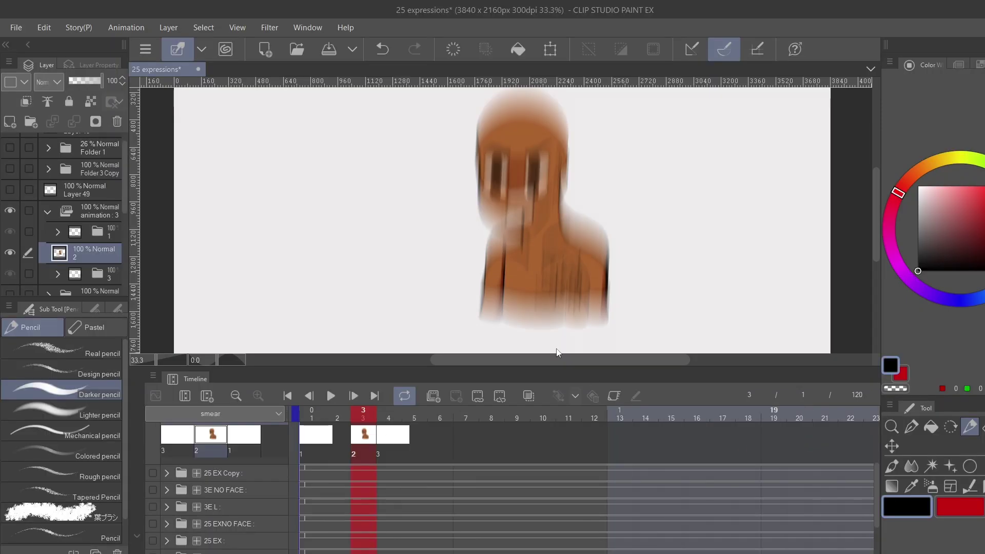
- Select cel 1 and drag the timeline's end marker back from frame 120 to about frame 11
left_click(91, 230)
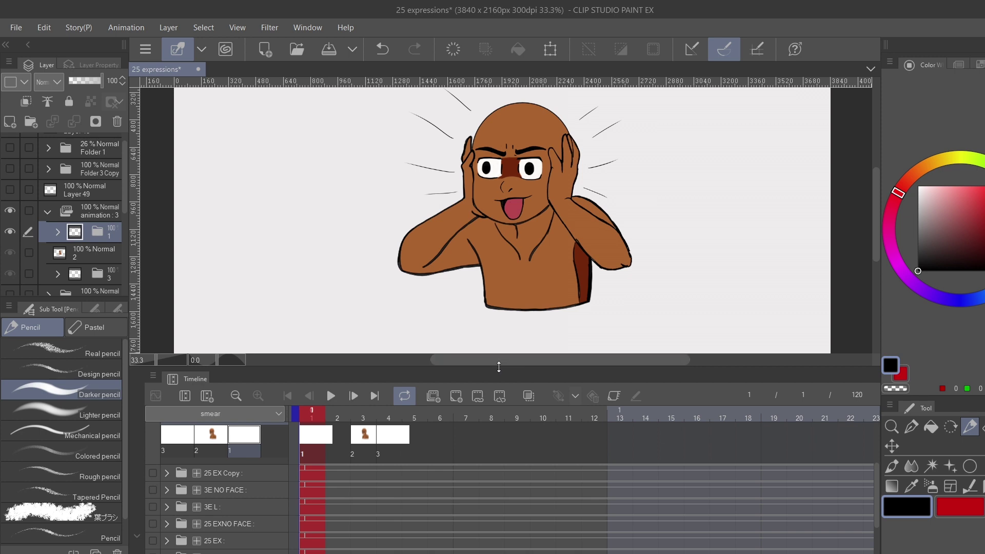
left_click(235, 396)
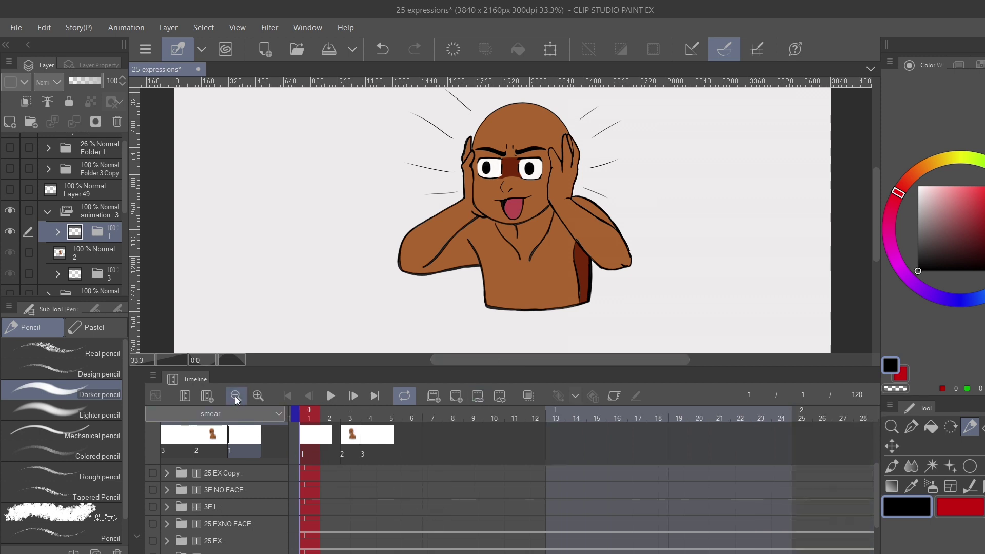
left_click(236, 395)
left_click(236, 395)
left_click(235, 396)
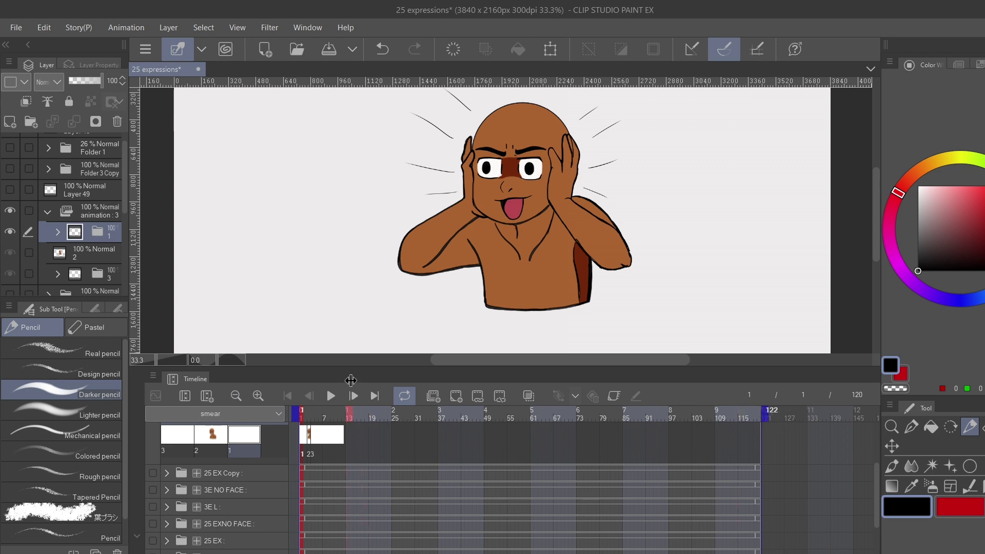
left_click_drag(348, 380, 345, 382)
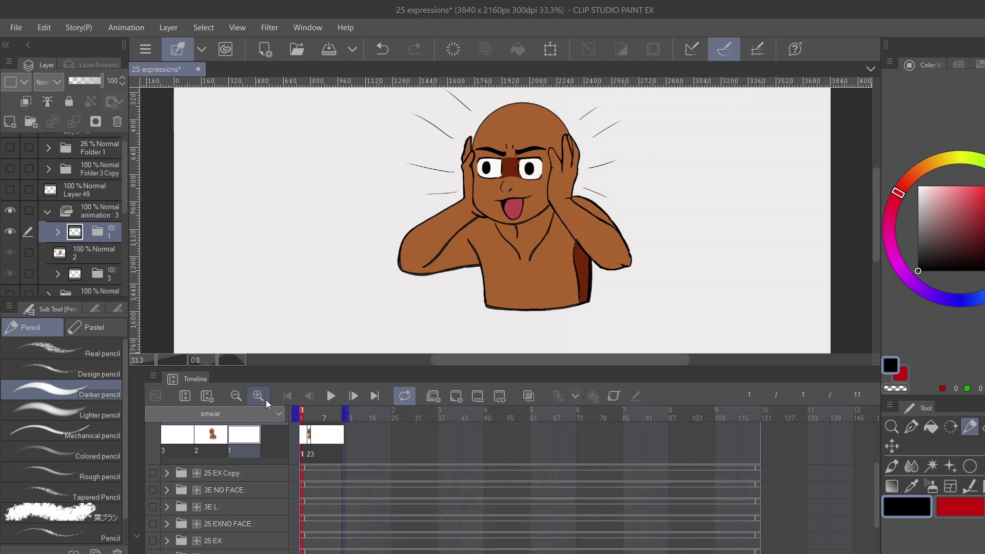
- Set the animation's end at frame 12 and shrink the Timeline panel
left_click(266, 399)
left_click(266, 399)
left_click(265, 399)
left_click(266, 399)
left_click(266, 399)
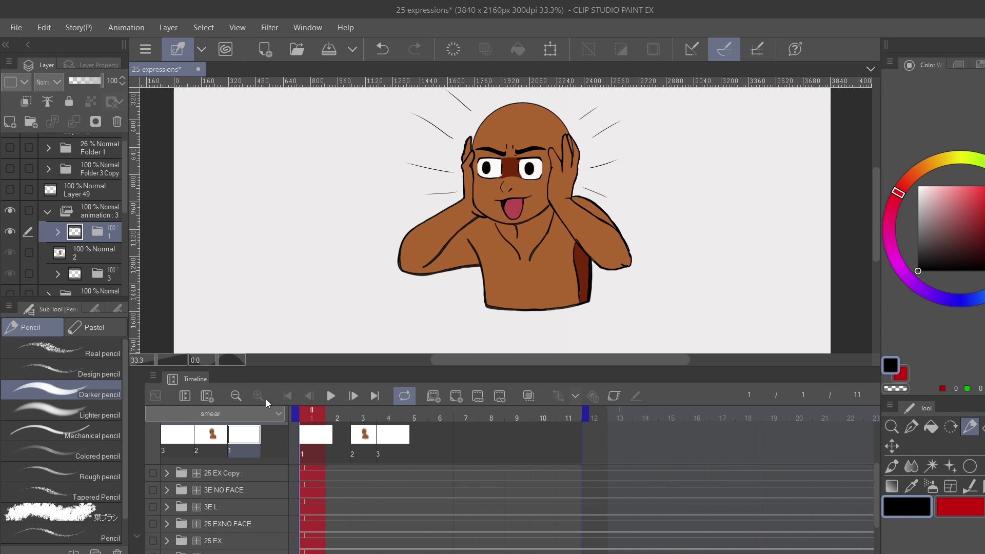
left_click(600, 414)
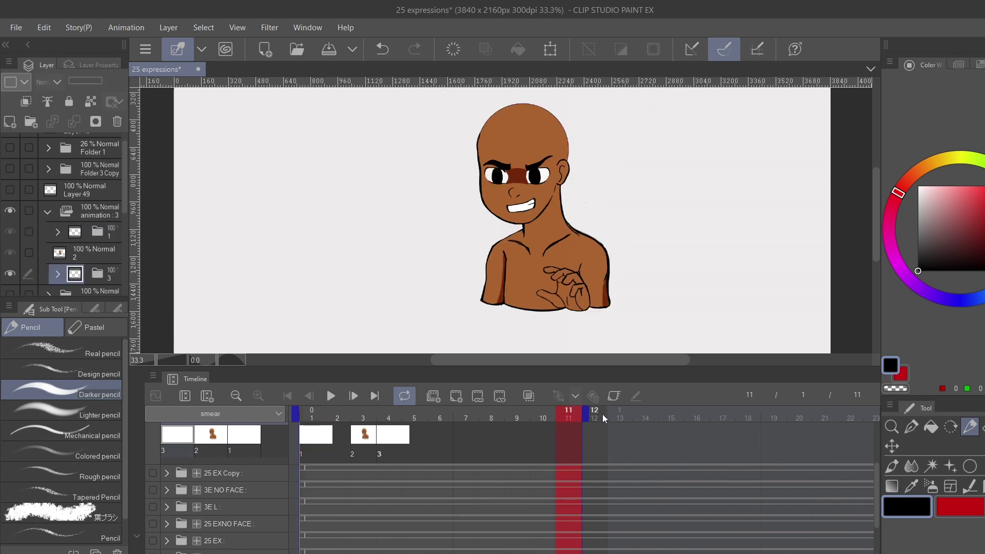
left_click_drag(599, 412, 614, 424)
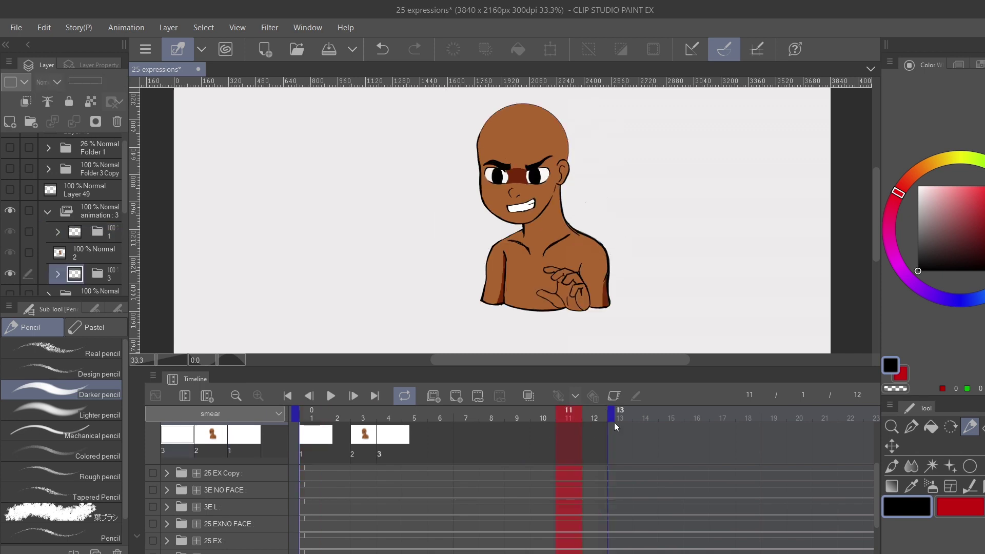
left_click(235, 396)
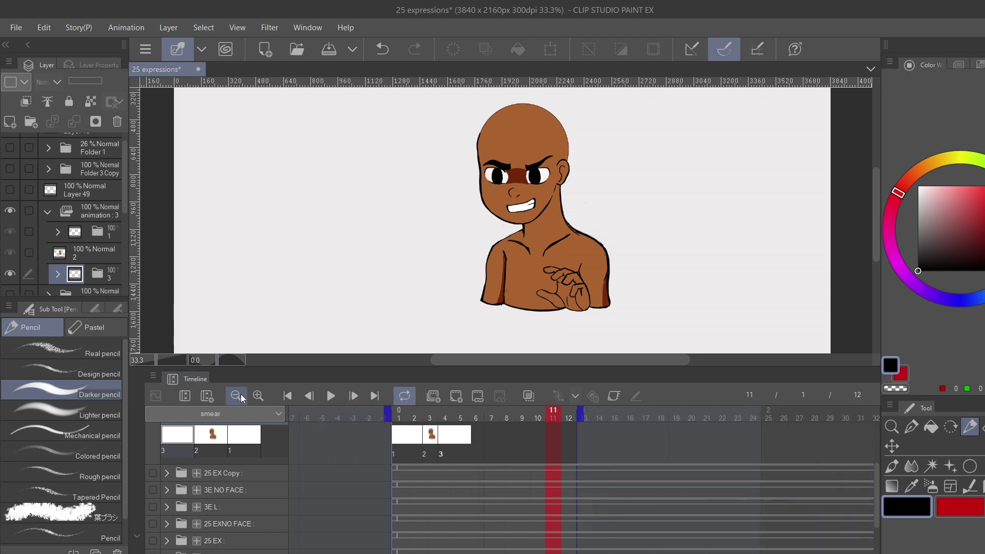
left_click_drag(311, 368, 324, 476)
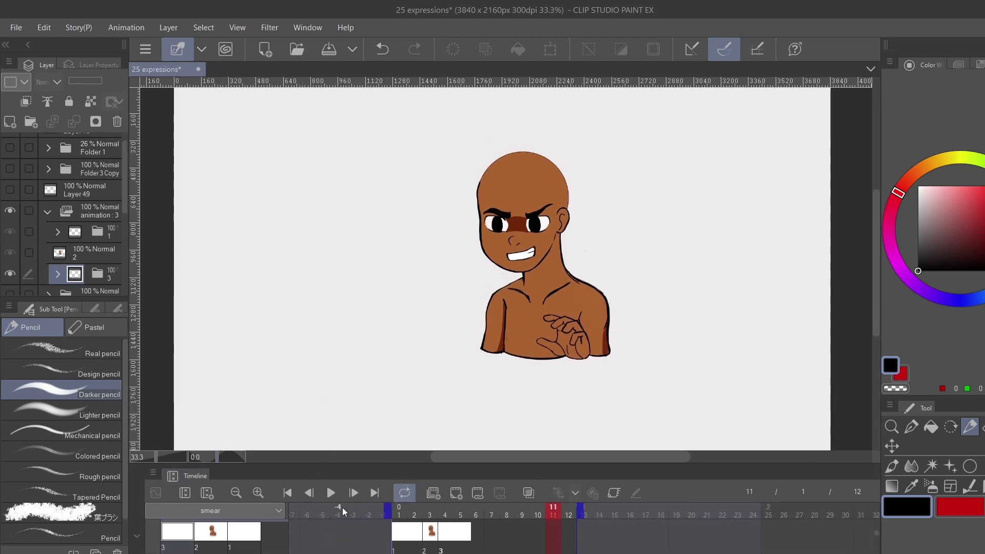
- Play the smear animation from frame 1
left_click(287, 493)
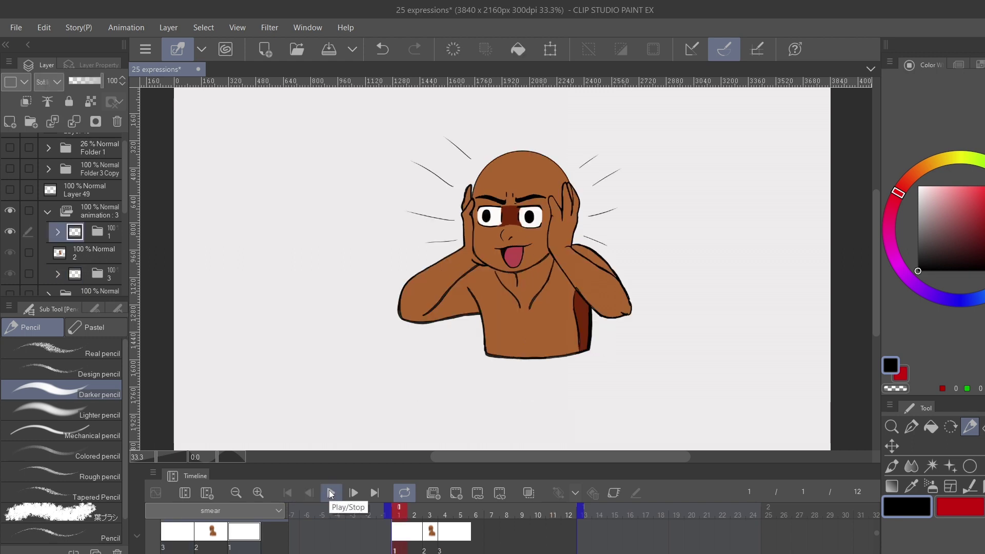
left_click(330, 493)
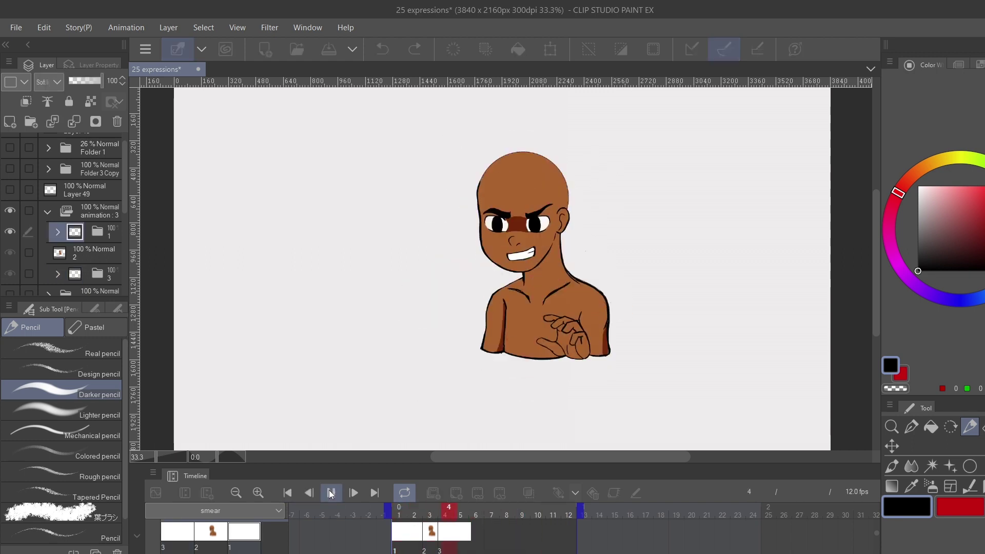